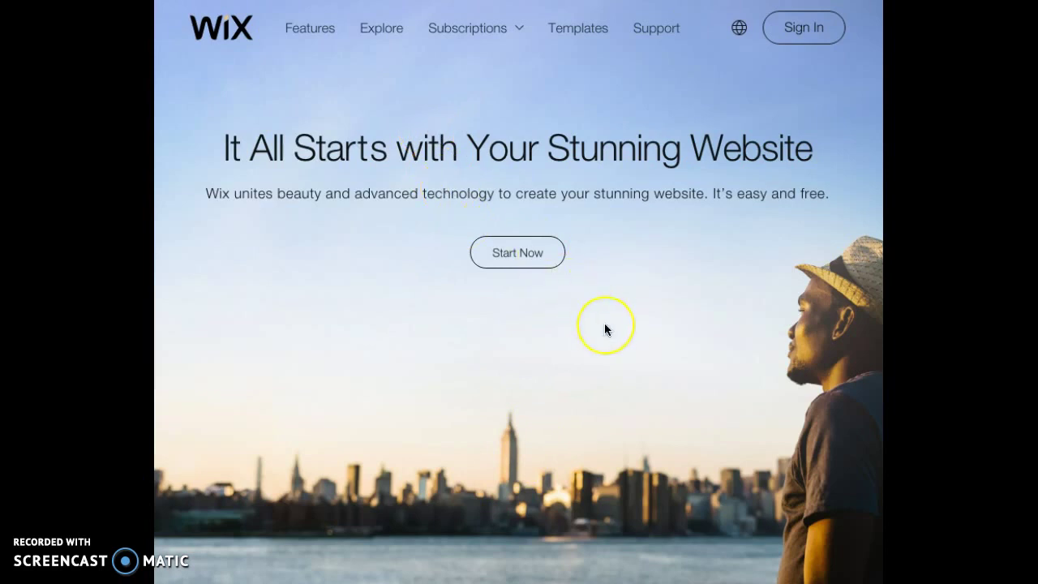
- Choose Start Now on the Wix home page to reach the Log In page
left_click(517, 256)
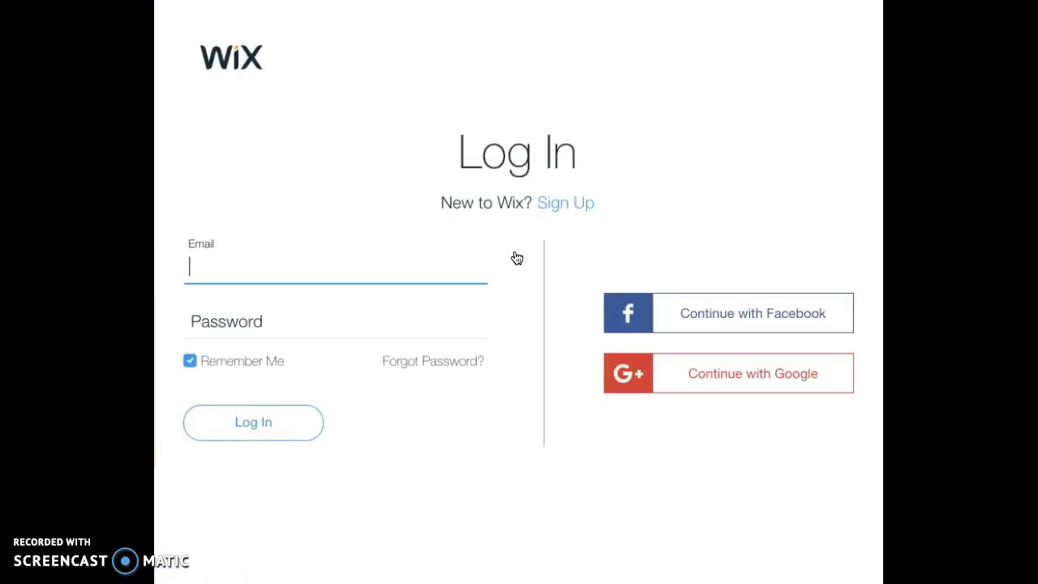
- Sign up for Wix with a Google account, entering its password and allowing Wix access
left_click(554, 204)
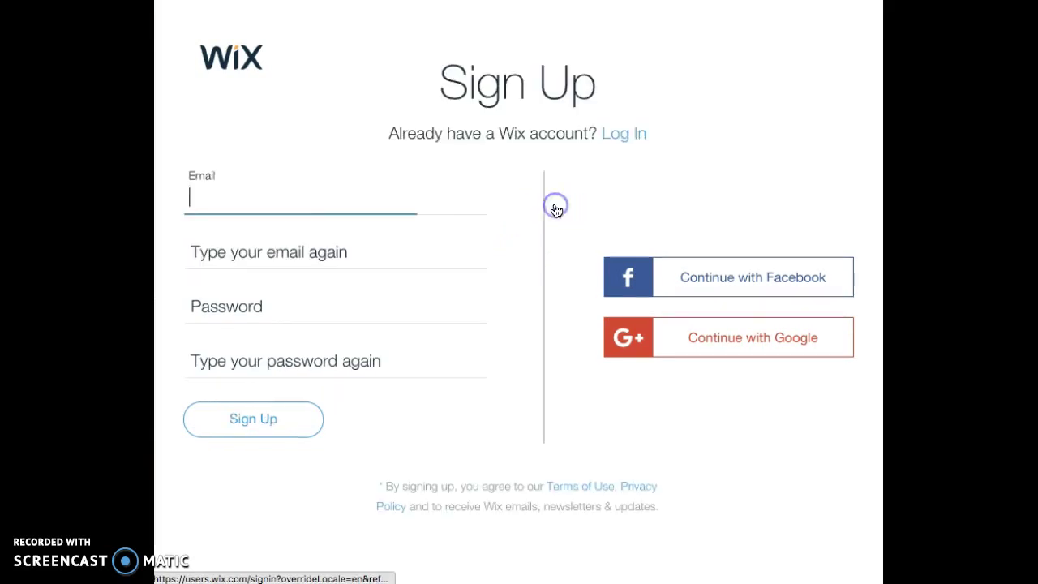
left_click(672, 350)
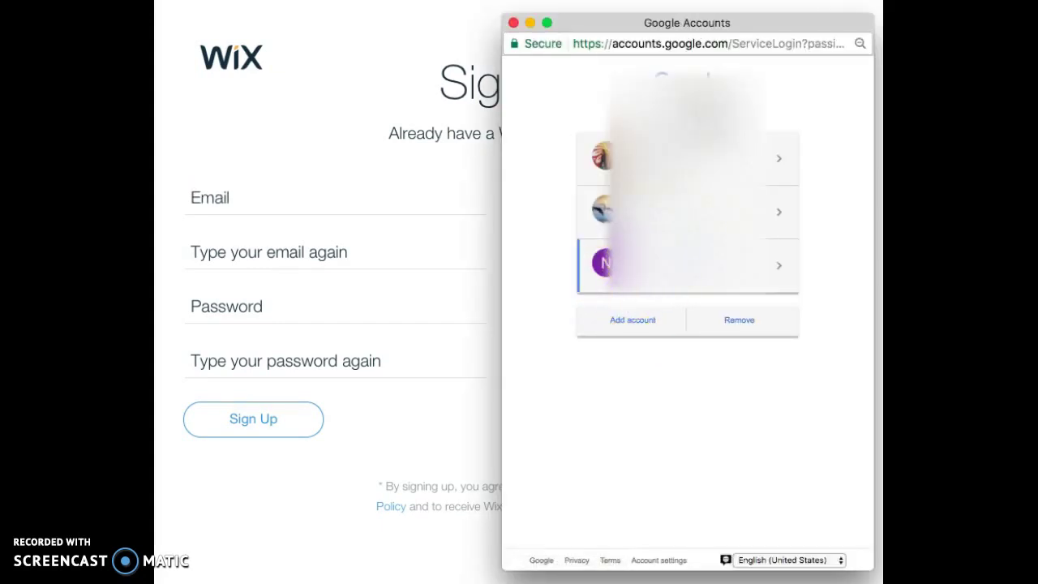
left_click(699, 280)
left_click(706, 320)
type("••••••••••••••")
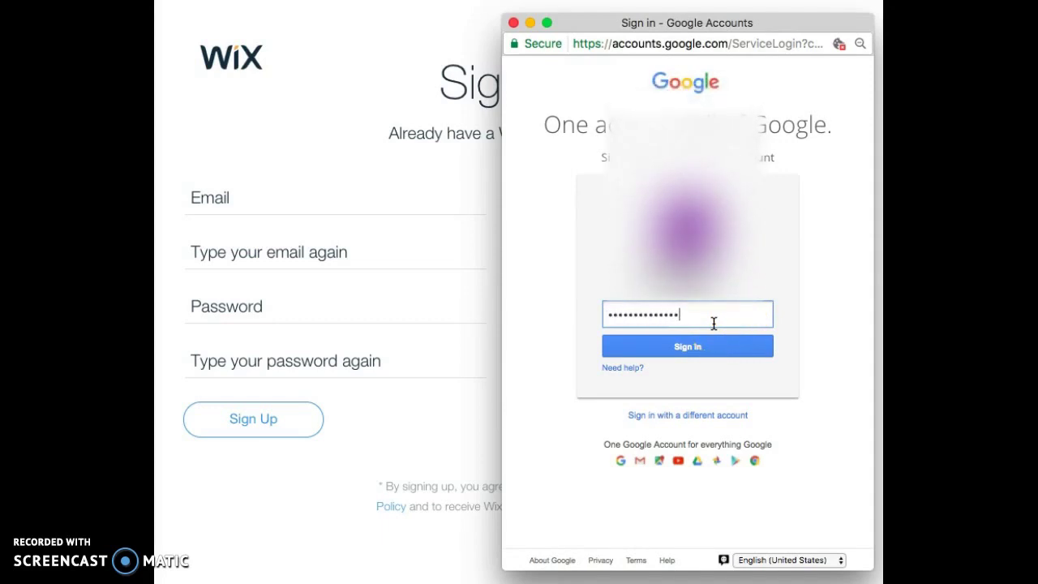
type("••••••")
key("Return")
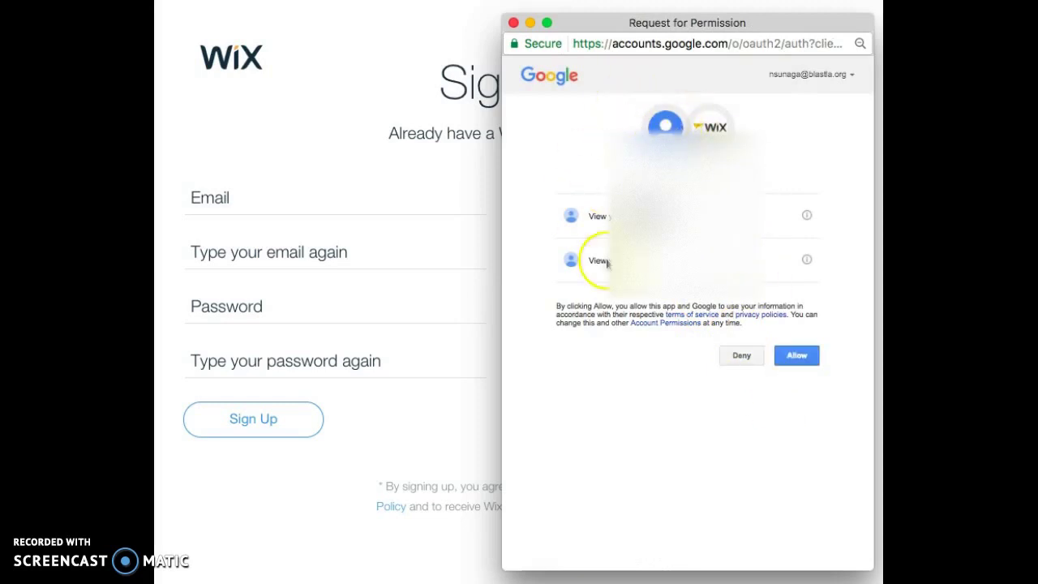
left_click(795, 361)
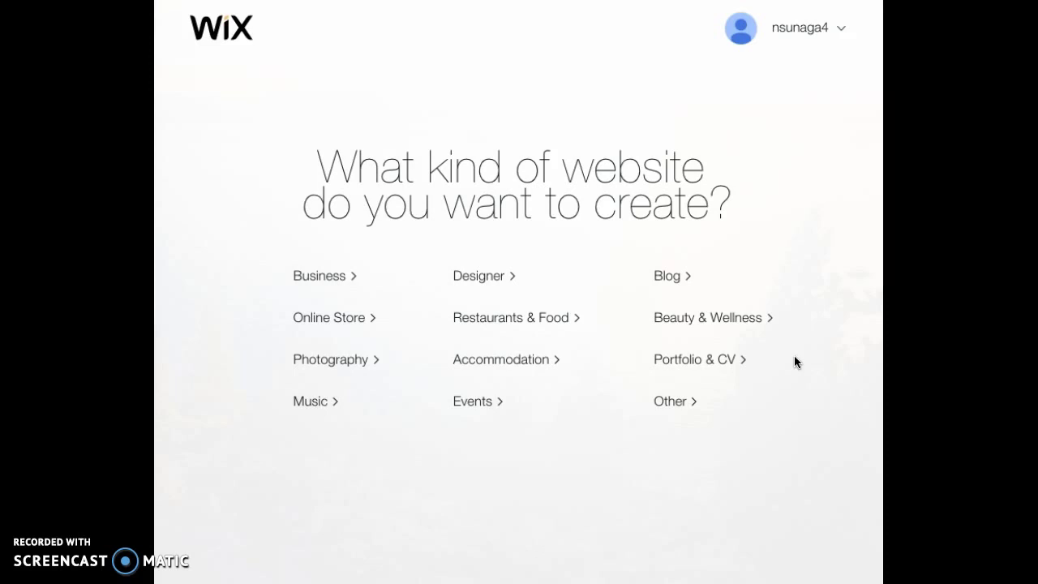
- Pick the Business website category and choose to build it with the Wix Editor
left_click(335, 280)
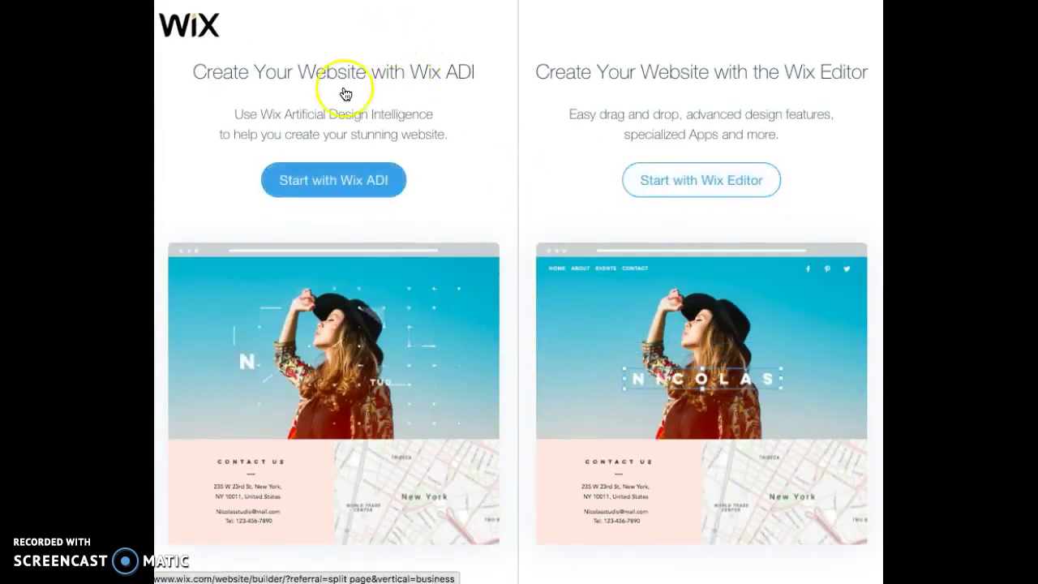
left_click(699, 181)
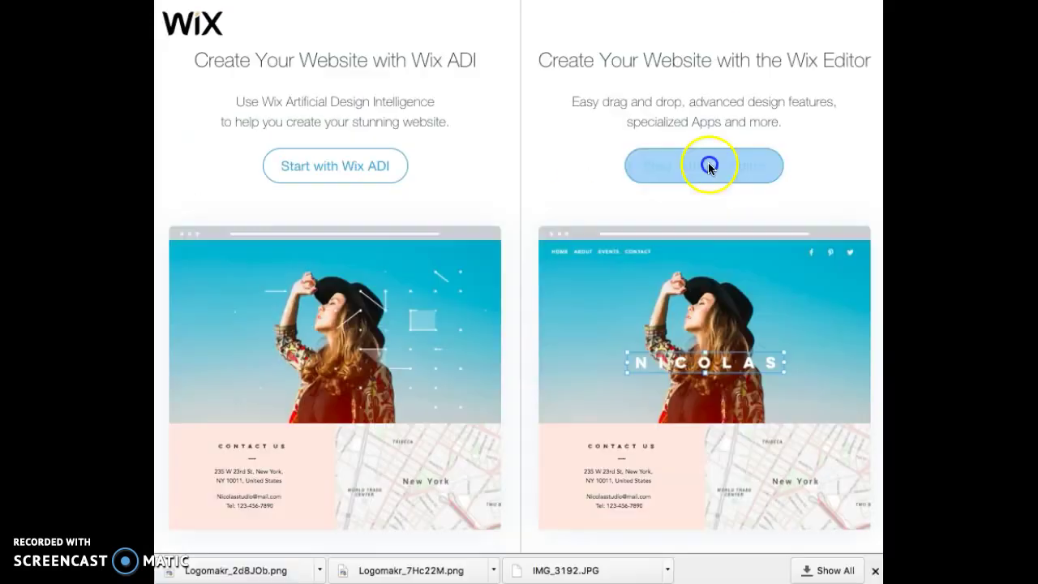
left_click(704, 171)
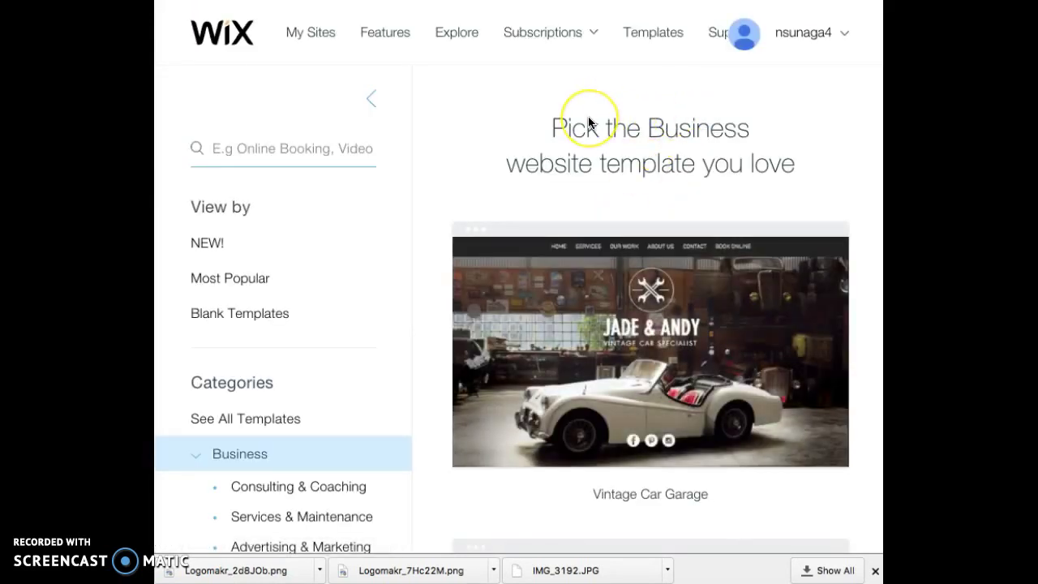
- Browse the Business templates and choose Edit on the Vintage Car Garage template
scroll(589, 122, "down", 7)
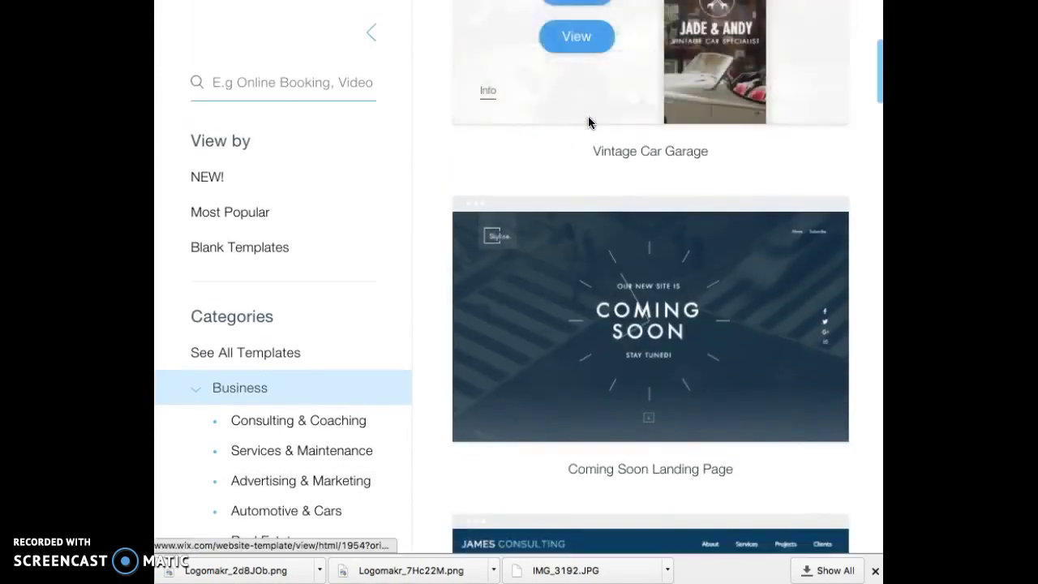
scroll(589, 122, "down", 15)
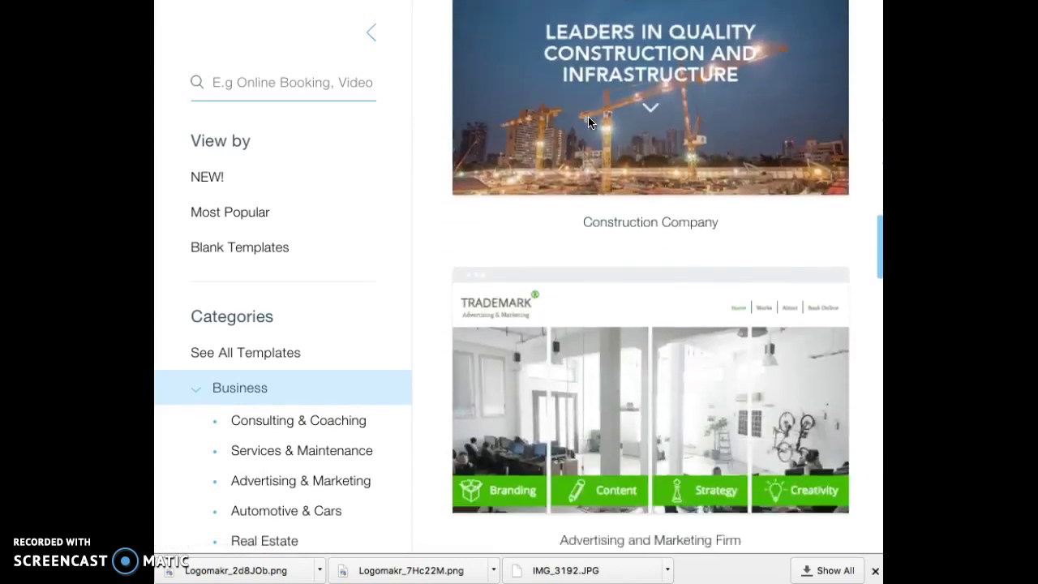
scroll(588, 122, "up", 15)
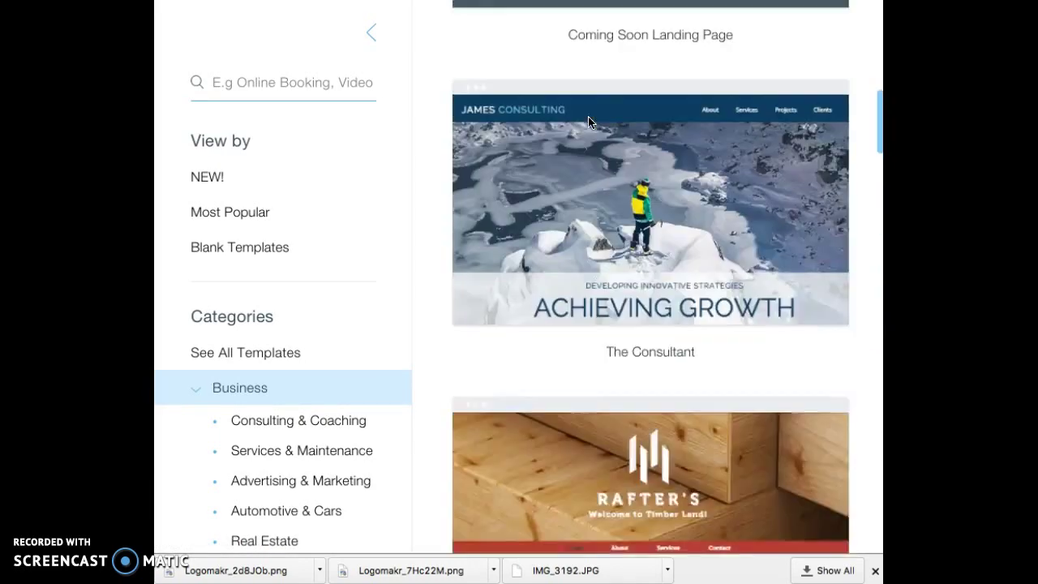
scroll(540, 355, "up", 5)
scroll(462, 451, "down", 2)
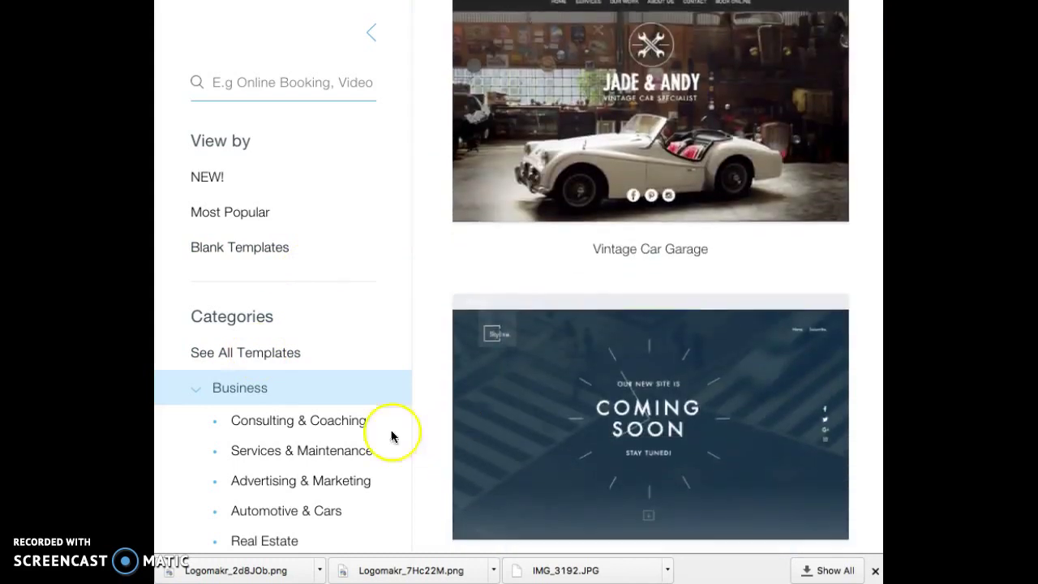
scroll(305, 428, "down", 1)
scroll(306, 427, "down", 3)
scroll(304, 406, "up", 1)
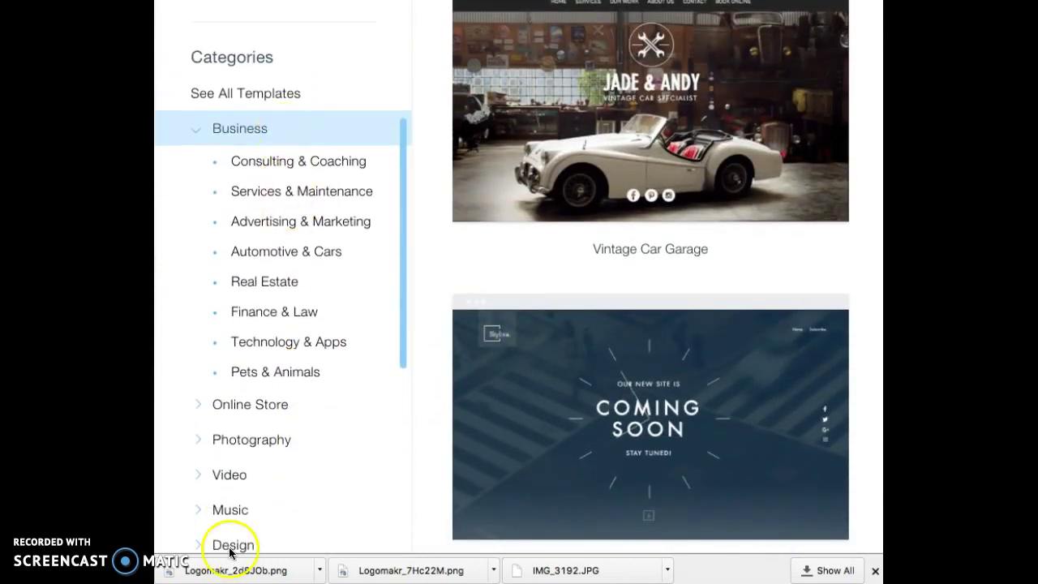
scroll(231, 543, "down", 1)
scroll(260, 454, "down", 2)
scroll(270, 421, "up", 10)
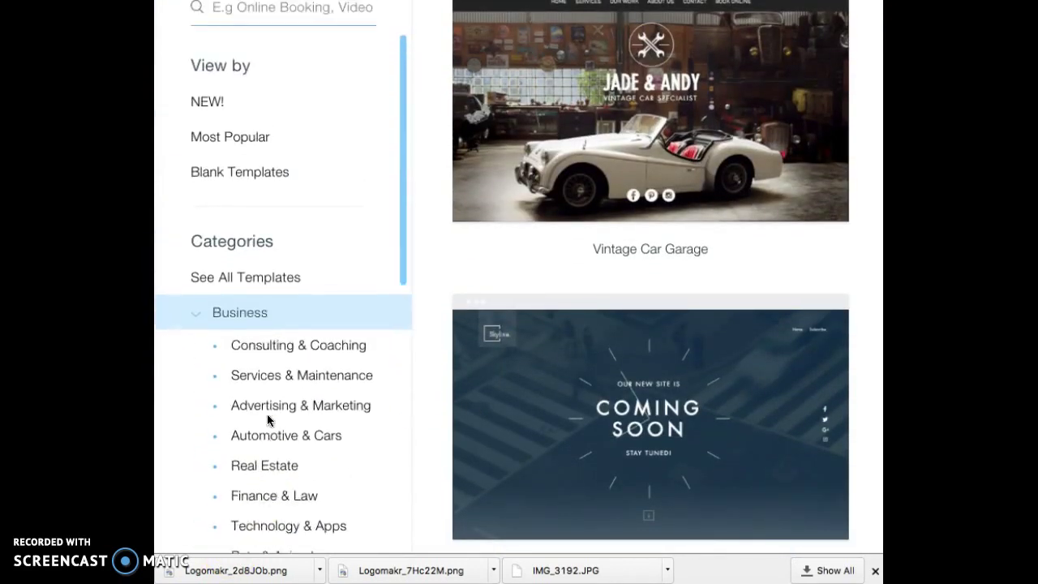
scroll(622, 175, "up", 2)
left_click(565, 202)
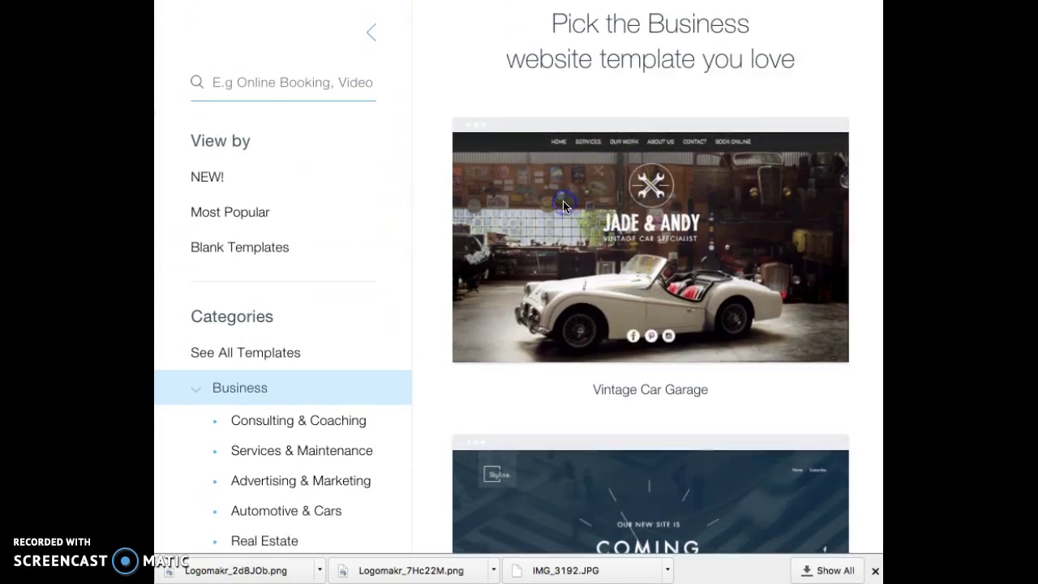
left_click(591, 226)
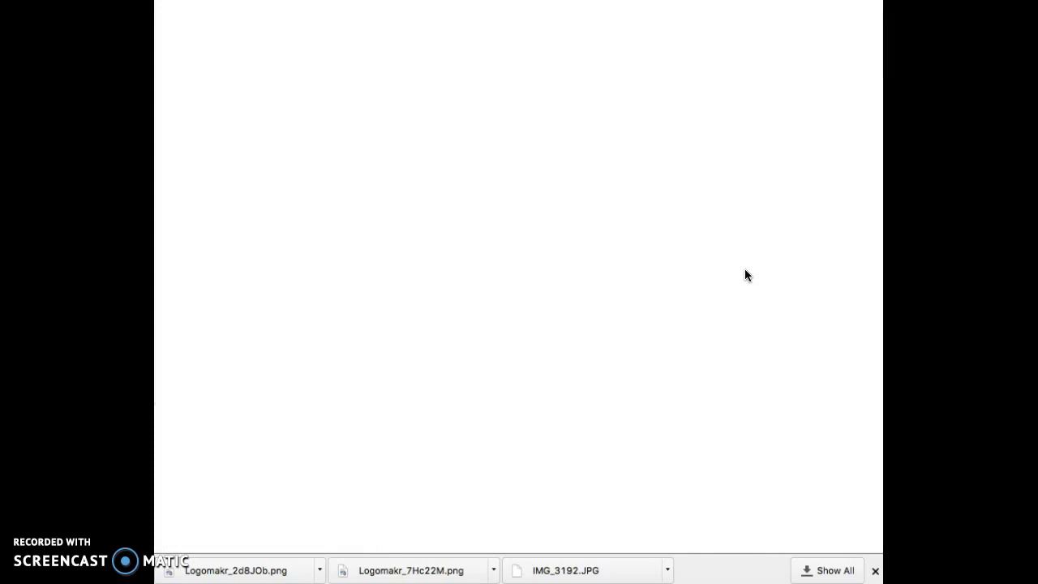
- Pause the Lightboxes intro video and close the Introducing Lightboxes dialog
left_click(249, 578)
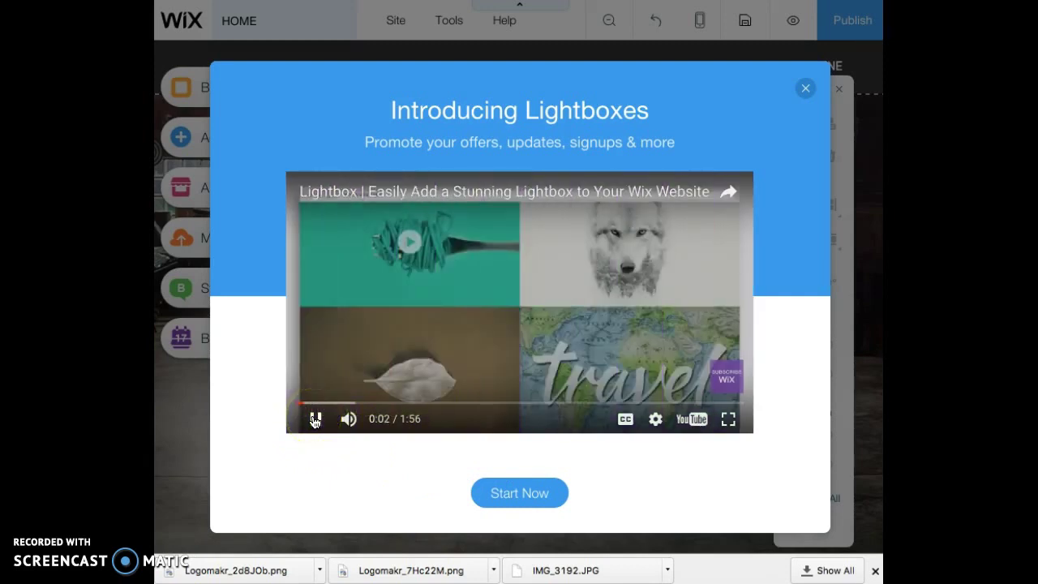
left_click(314, 419)
left_click(529, 494)
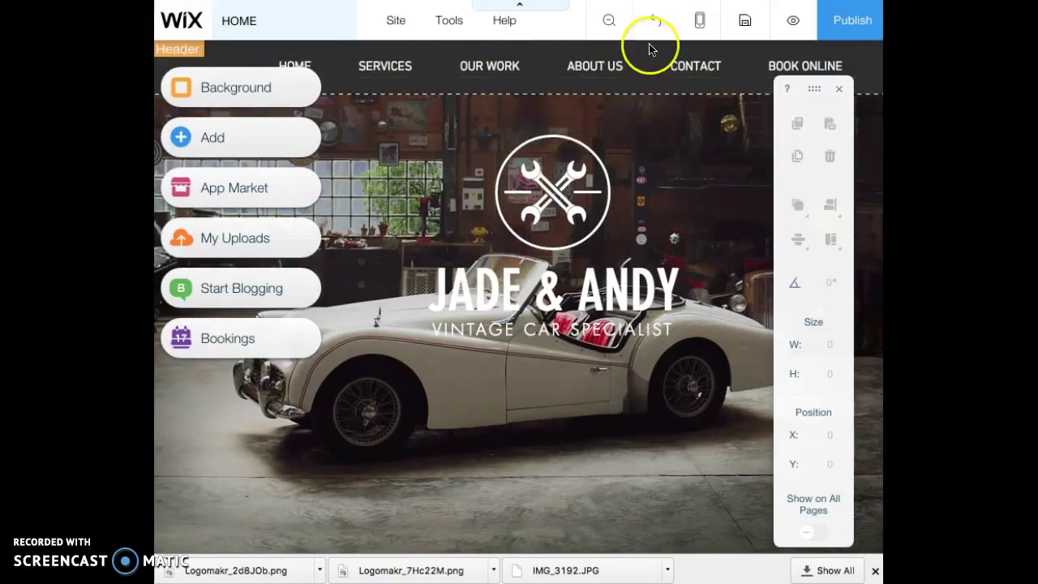
mouse_move(402, 21)
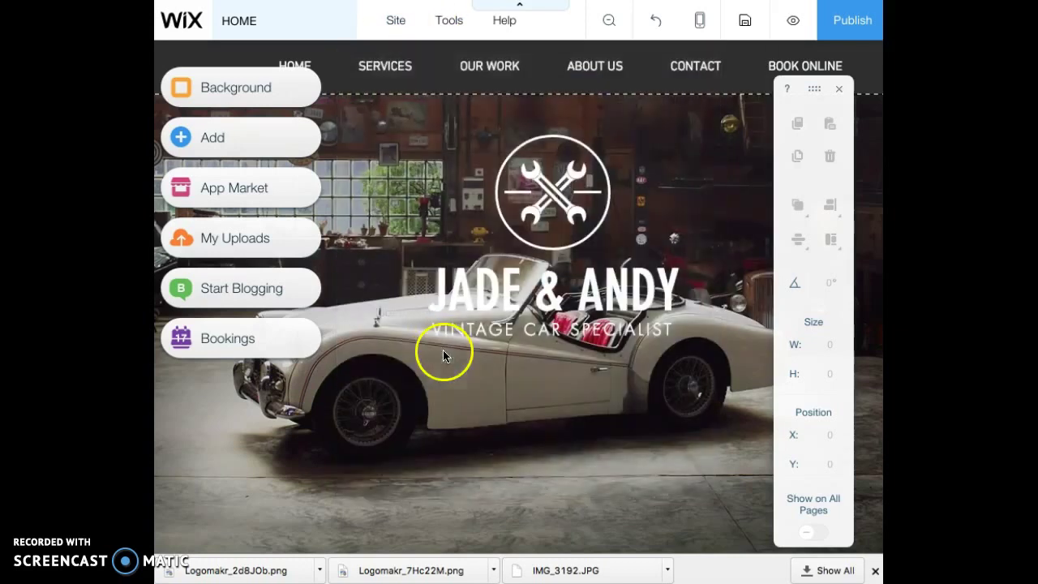
- Save the site with its suggested free address, then go to My Dashboard via the Site menu
left_click(396, 387)
left_click(678, 349)
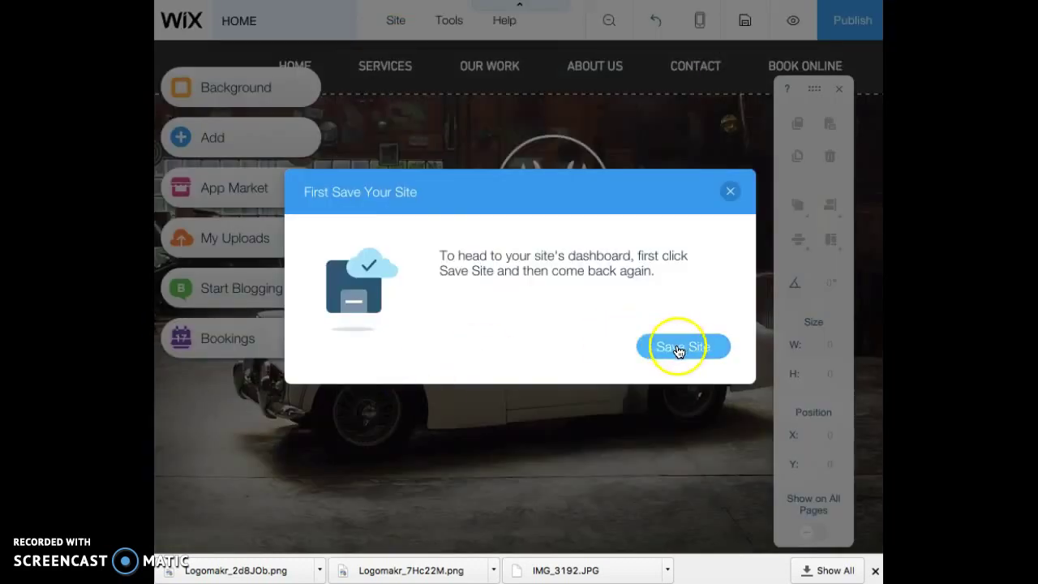
left_click(712, 488)
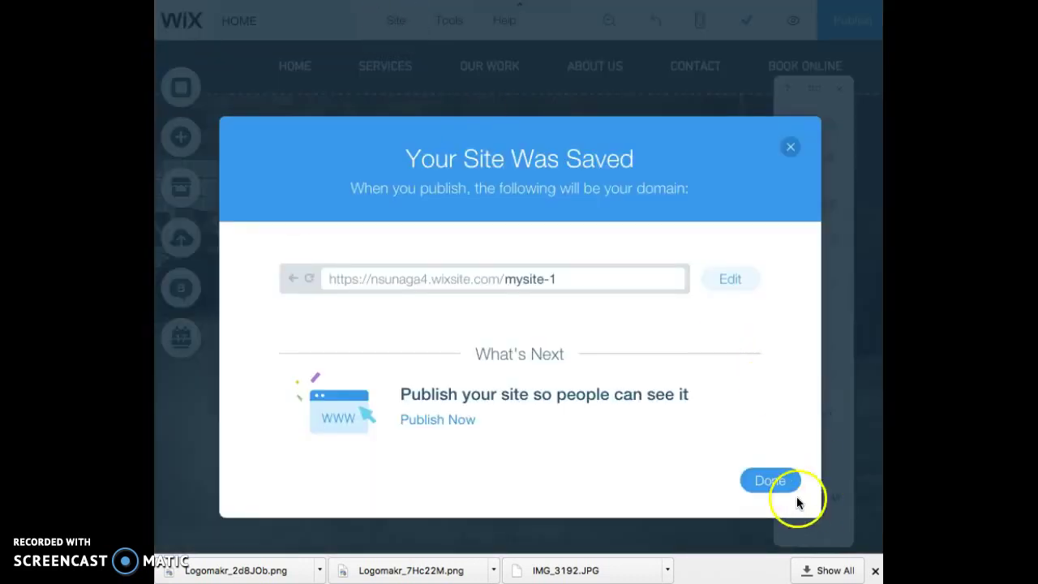
left_click(791, 487)
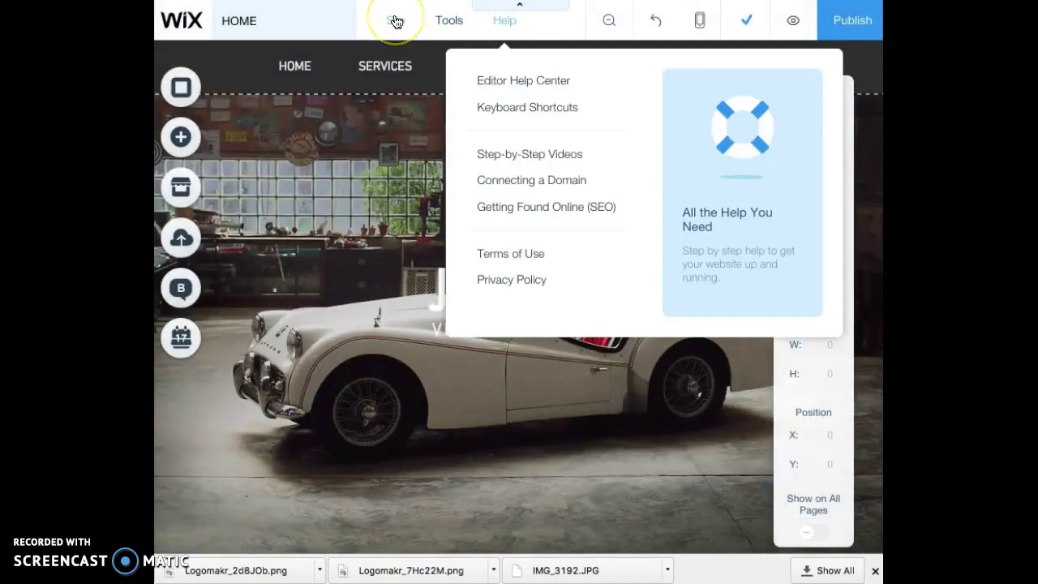
left_click(396, 20)
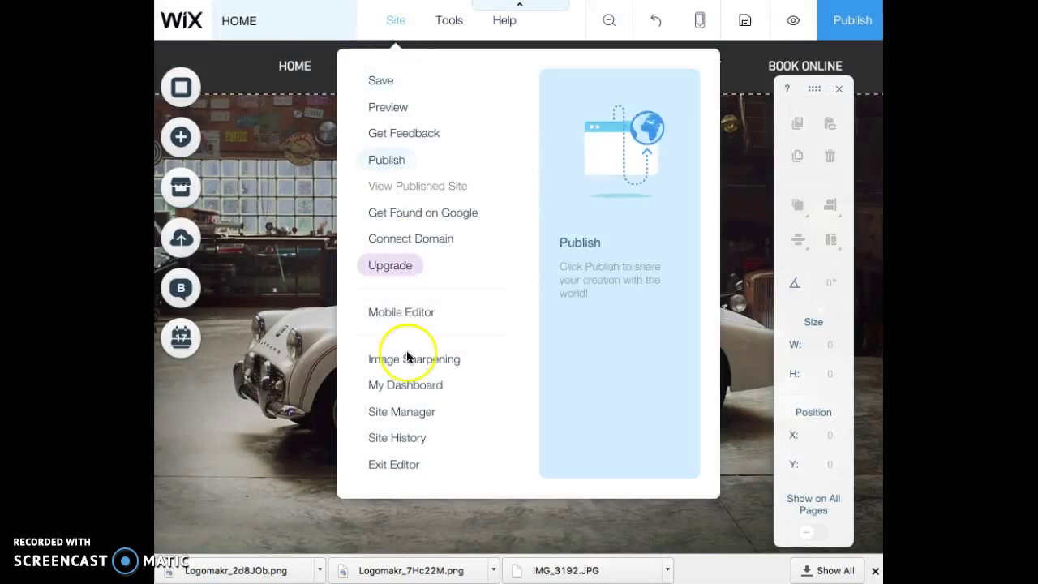
left_click(407, 385)
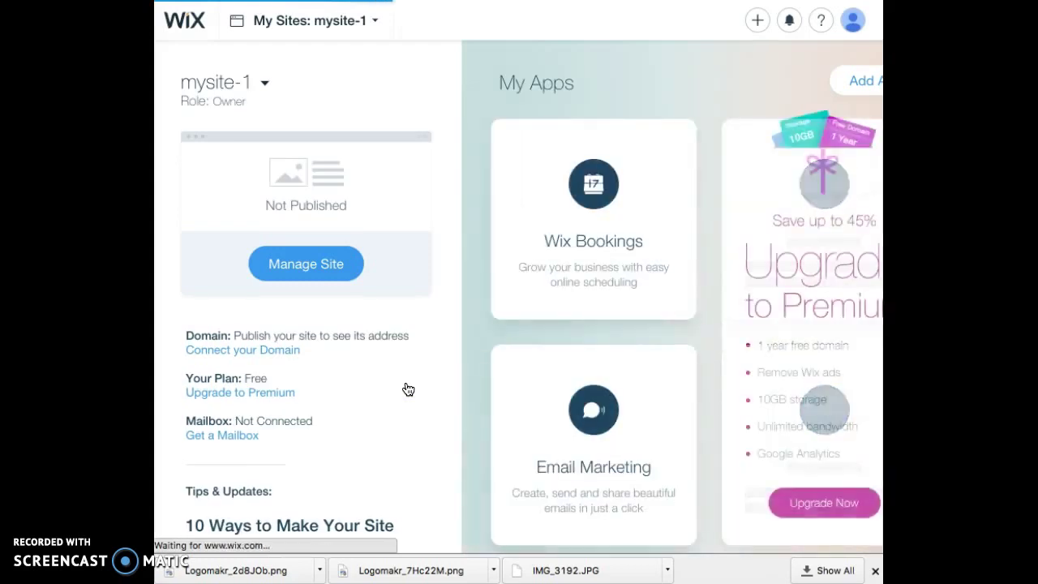
- Open Manage Site for mysite-1 to view its Site Settings overview
left_click(389, 334)
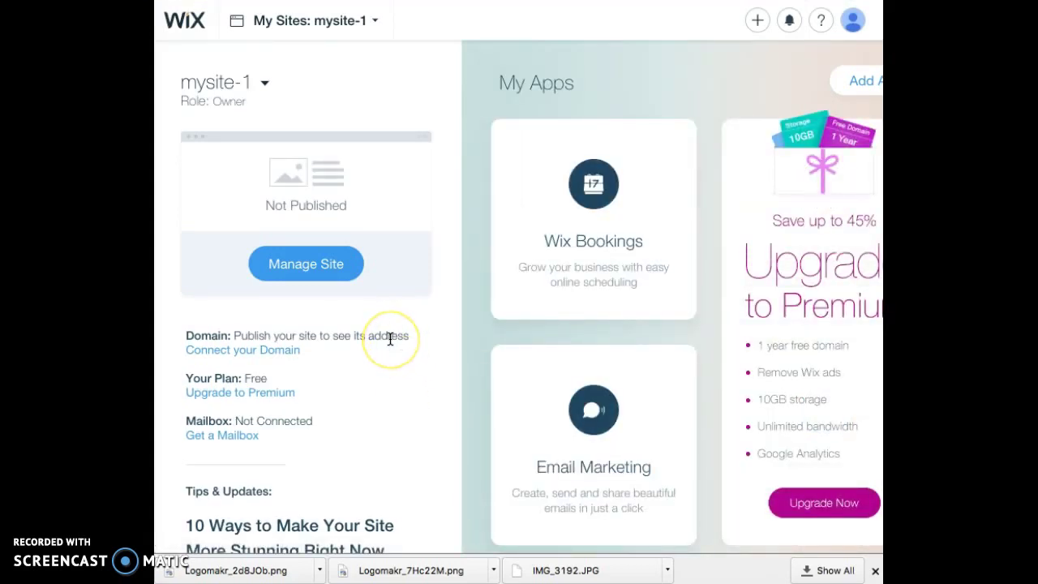
scroll(390, 339, "down", 5)
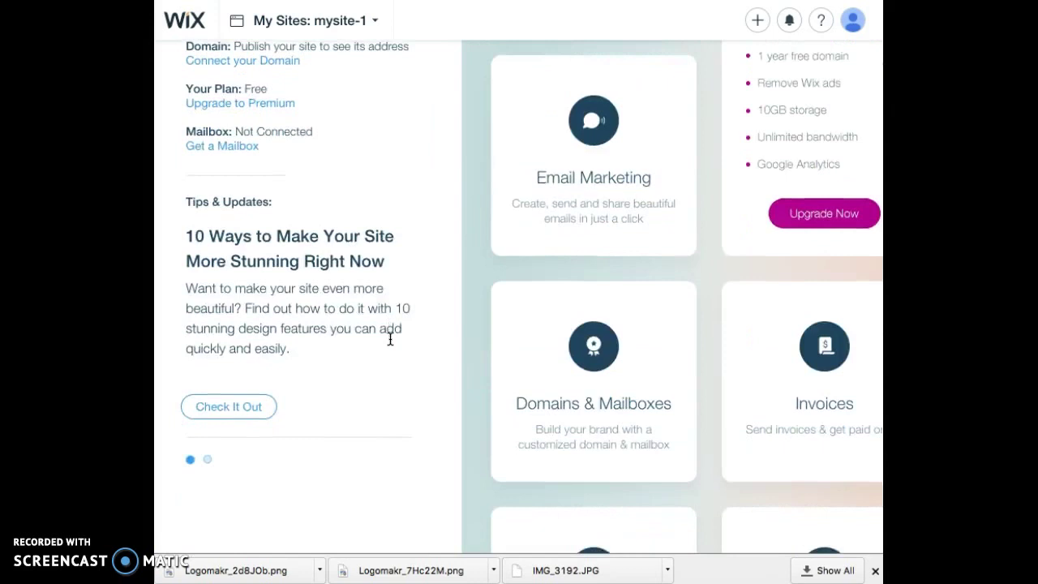
scroll(390, 339, "up", 5)
left_click(328, 276)
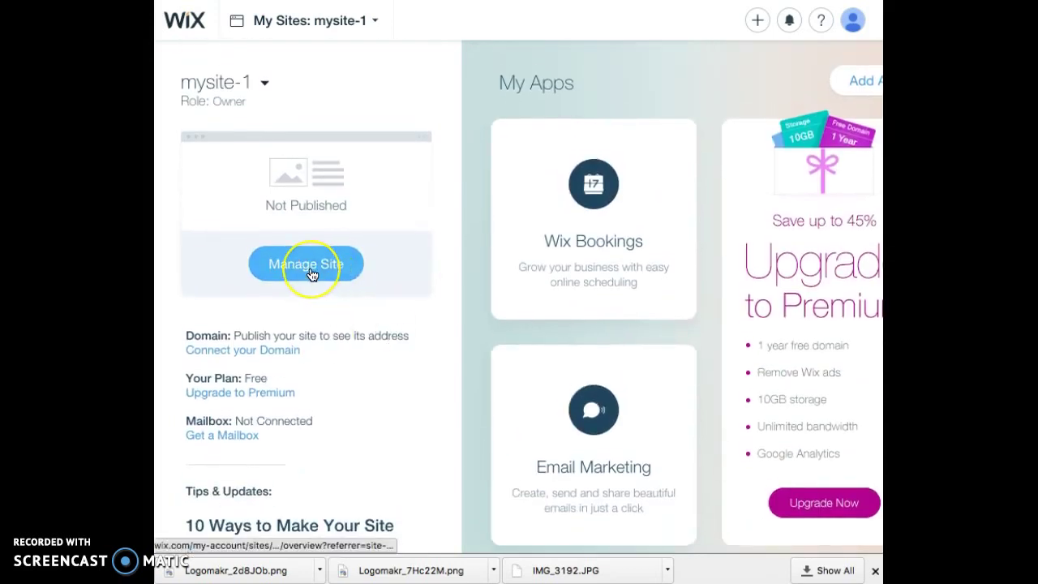
left_click(311, 274)
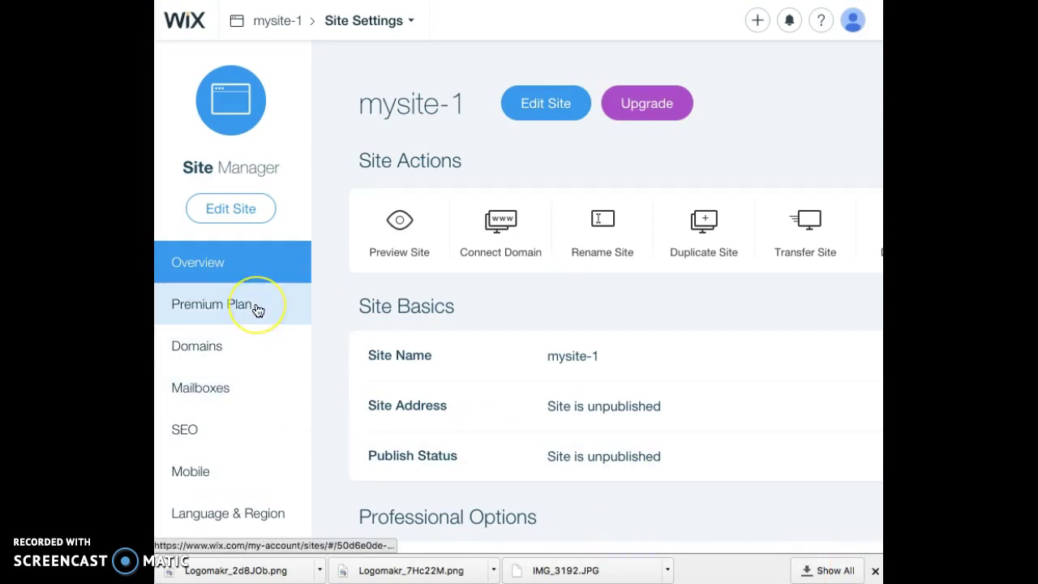
scroll(256, 310, "down", 3)
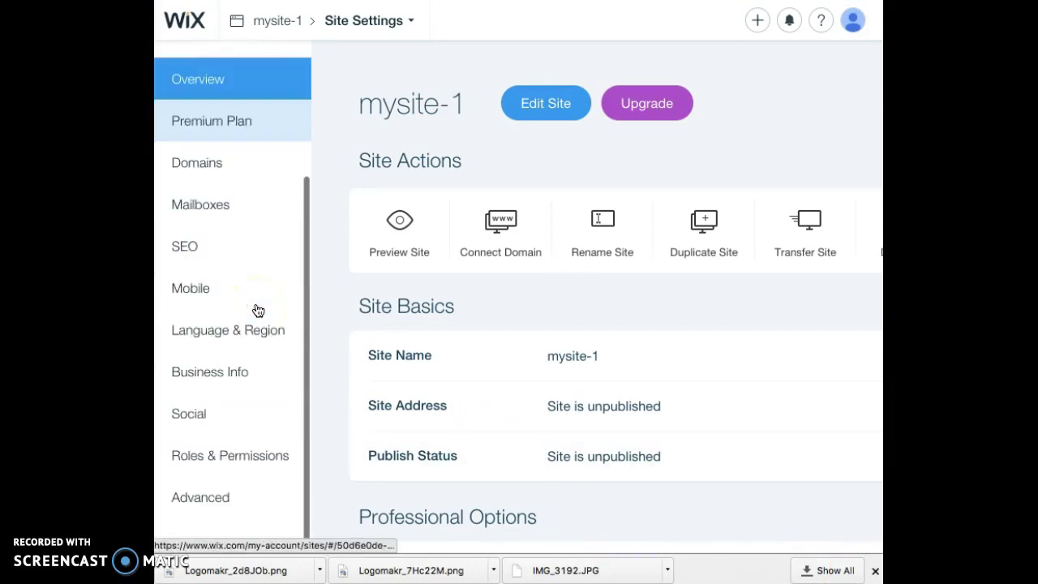
- Go to Roles & Permissions and start adding a new contributor
left_click(236, 459)
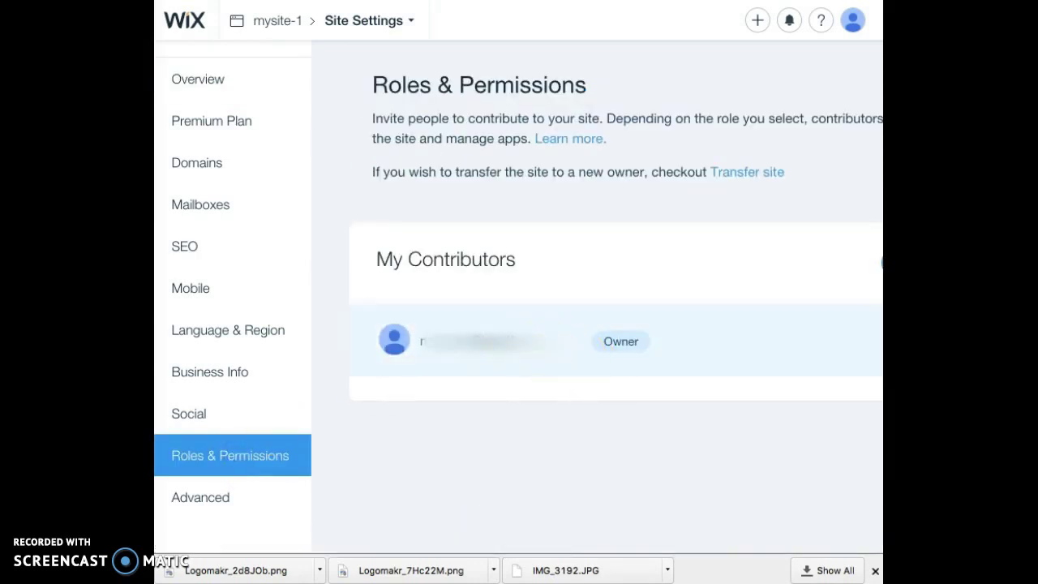
scroll(542, 352, "right", 1)
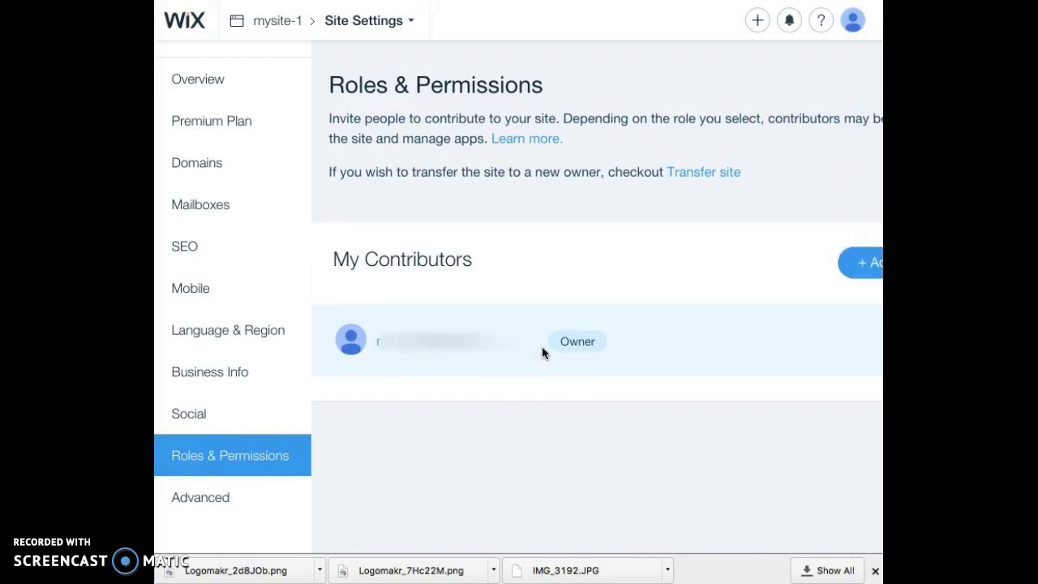
scroll(541, 352, "right", 4)
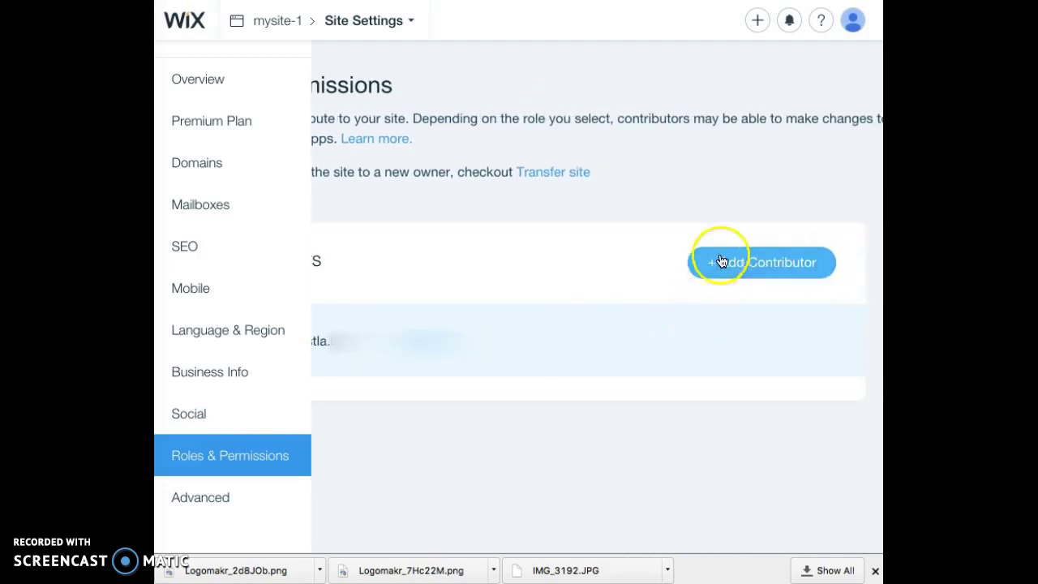
scroll(747, 261, "left", 2)
scroll(747, 261, "right", 1)
left_click(746, 261)
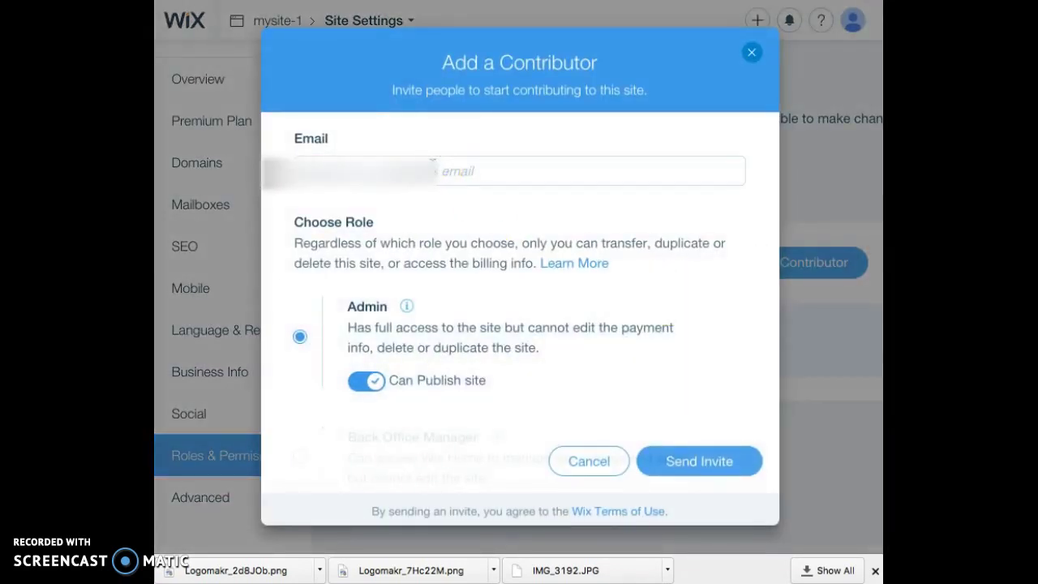
- Enter the contributor's e-mail and send an Admin invite with Can Publish site enabled
left_click(432, 170)
key("super+v")
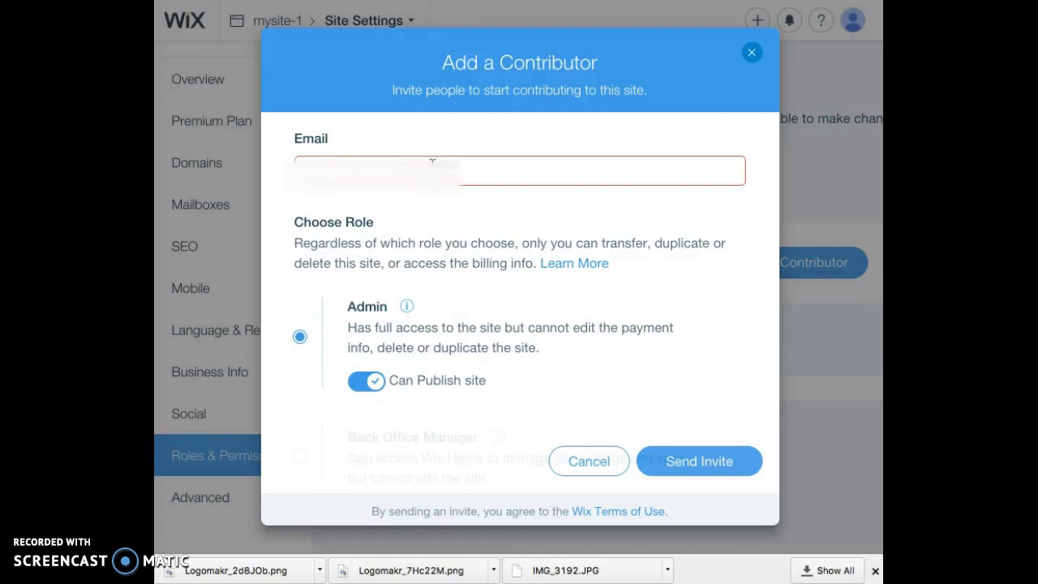
type("ns")
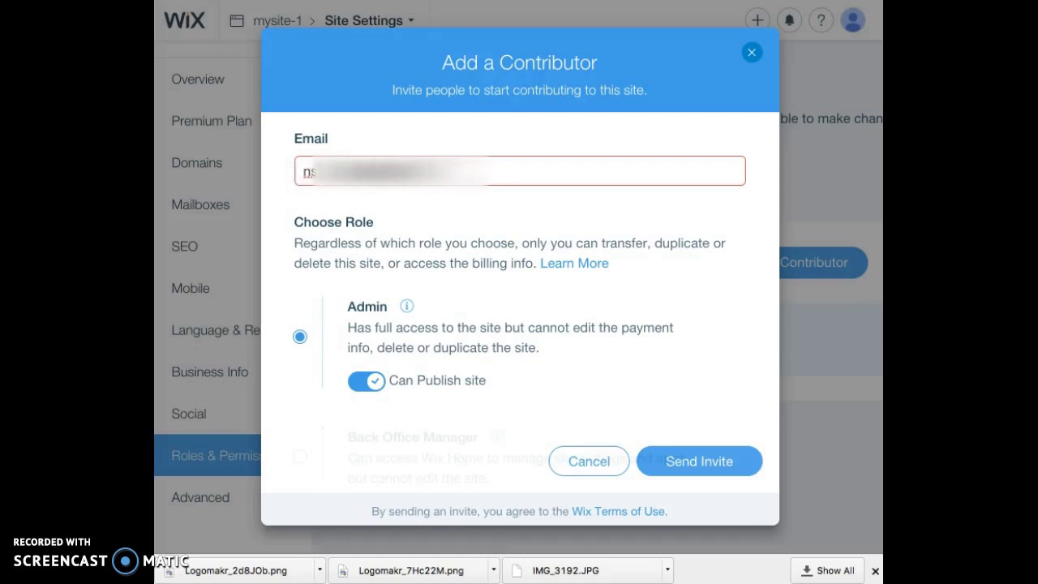
left_click(427, 243)
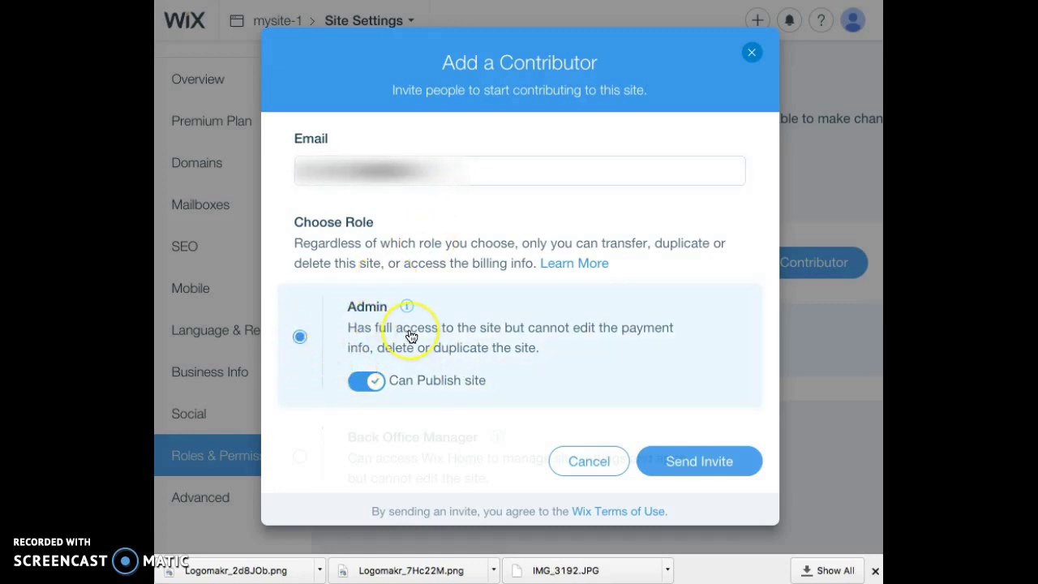
scroll(408, 335, "down", 2)
scroll(389, 320, "up", 2)
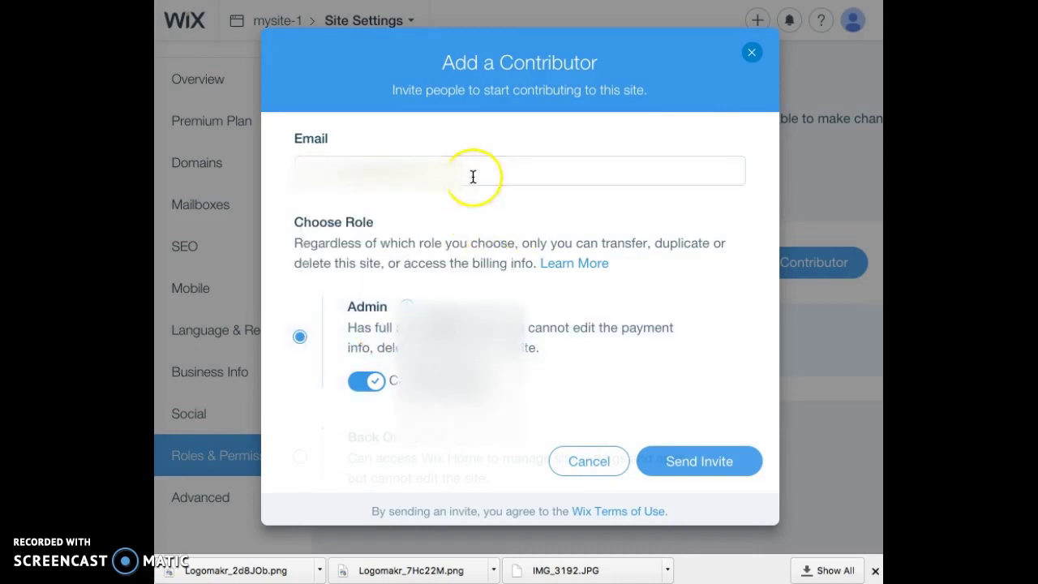
left_click(673, 458)
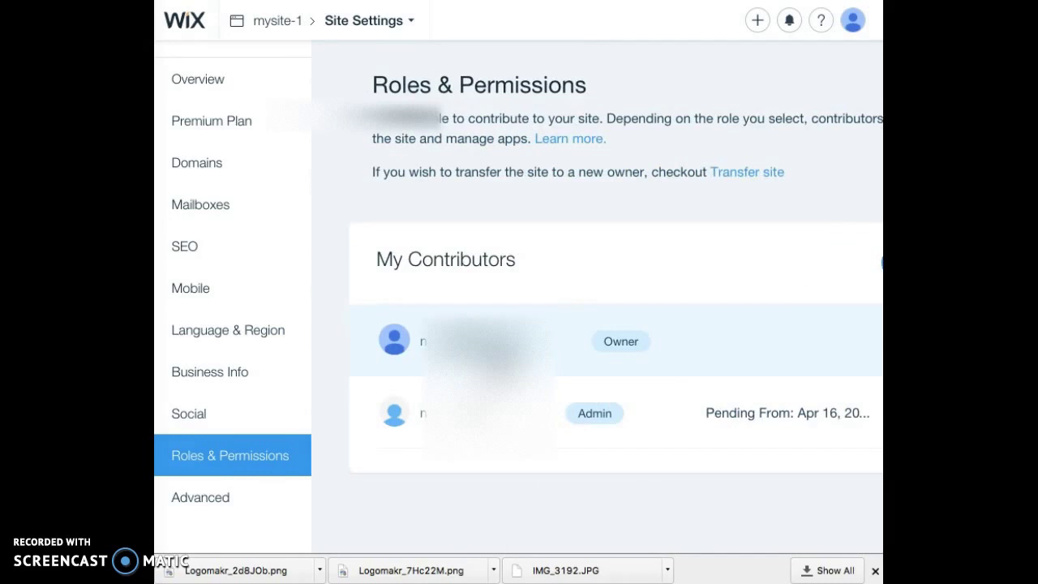
- Scroll the Roles & Permissions page to review the pending Admin invite dated Apr 16
scroll(541, 287, "right", 2)
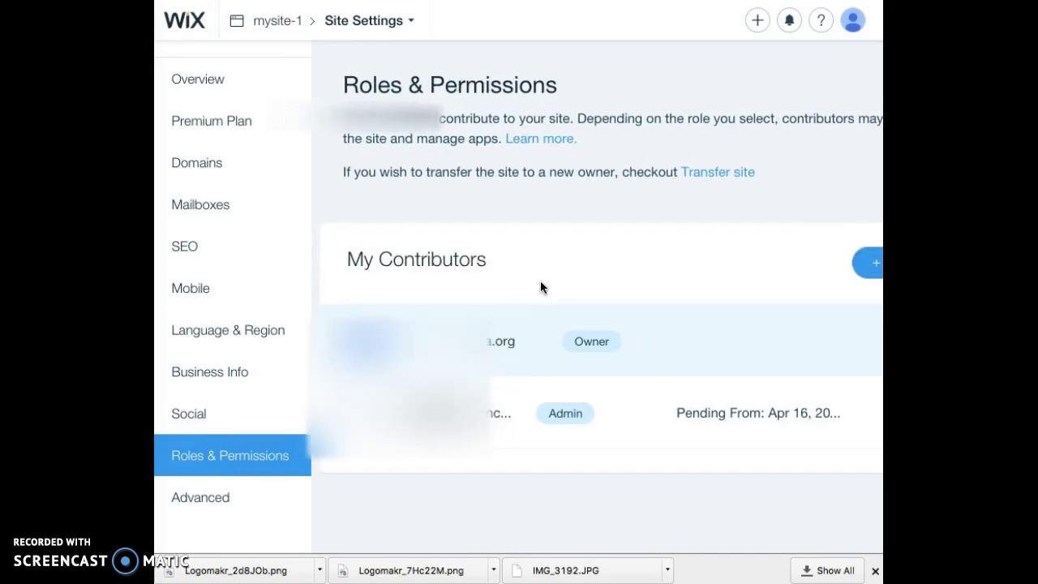
scroll(541, 287, "right", 5)
scroll(541, 287, "left", 6)
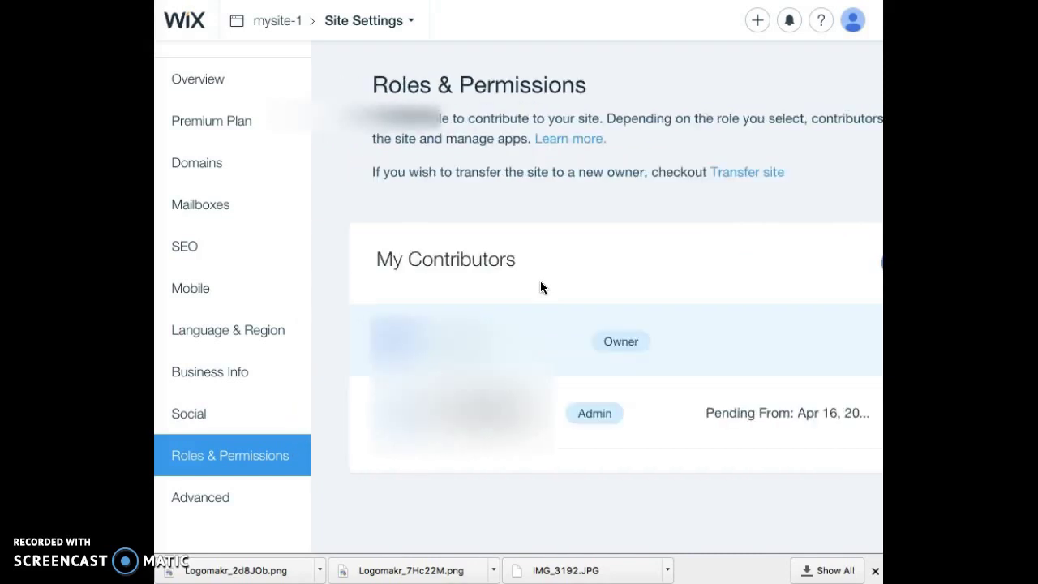
scroll(541, 288, "right", 2)
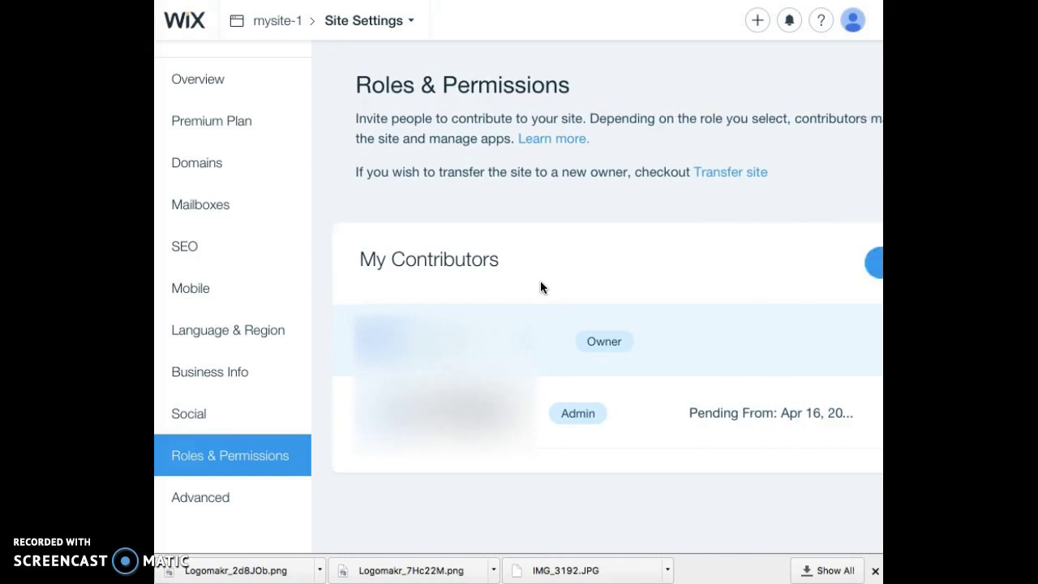